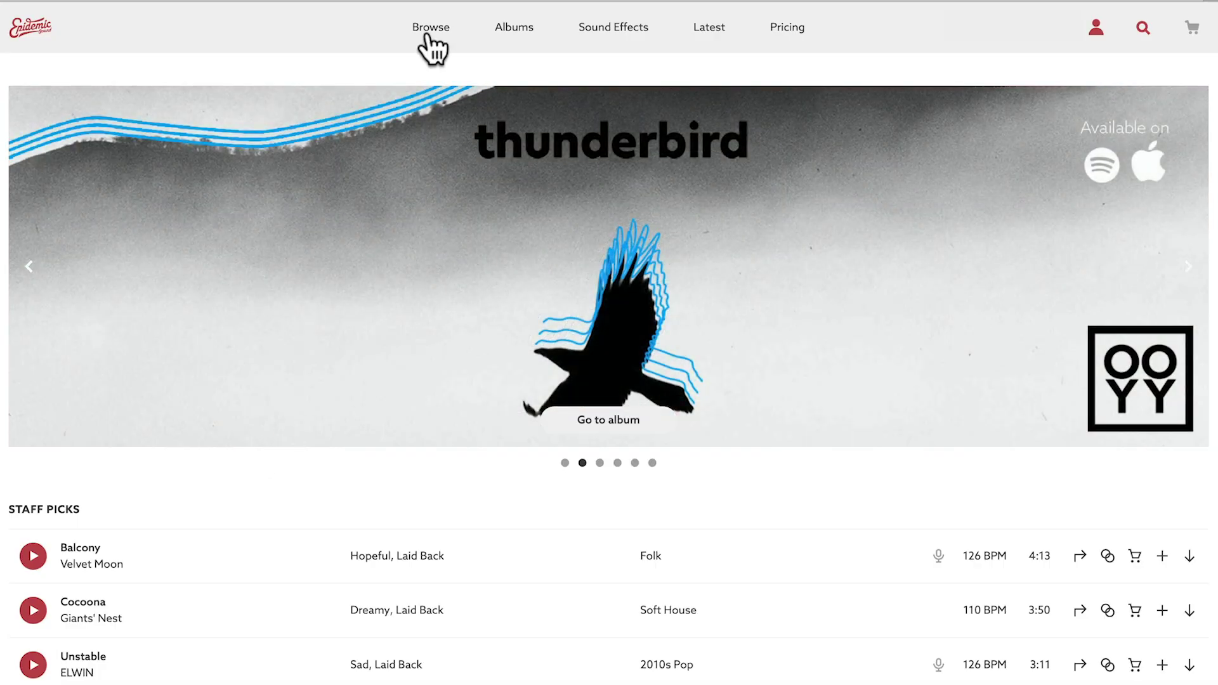
From Browse, scroll the Featured Genres and open the Beats genre page
{"action": "left_click", "coordinate": [429, 29]}
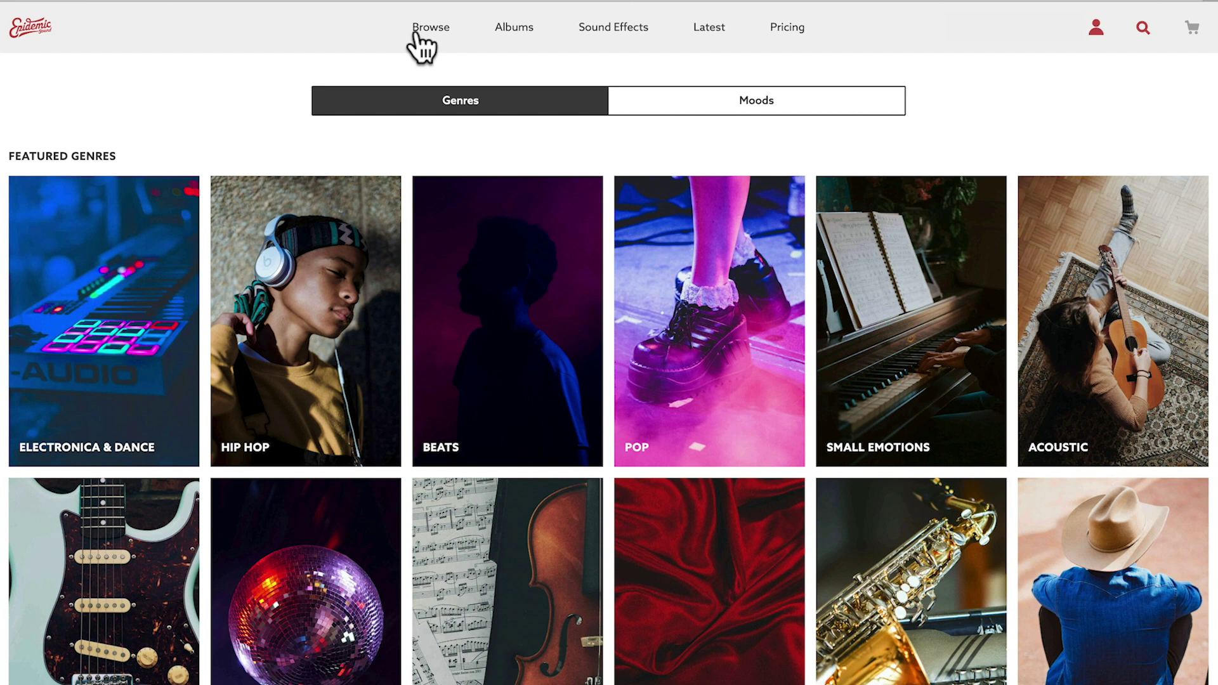
{"action": "scroll", "coordinate": [158, 165], "scroll_direction": "down", "scroll_amount": 1}
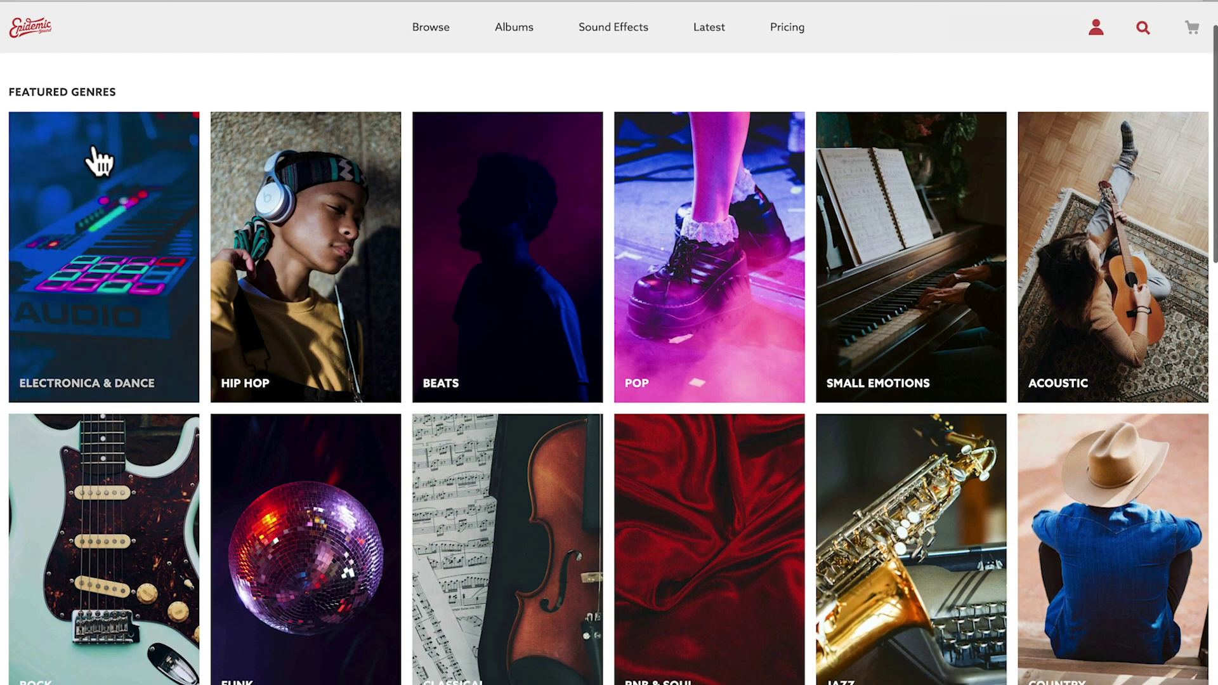
{"action": "scroll", "coordinate": [171, 206], "scroll_direction": "down", "scroll_amount": 10}
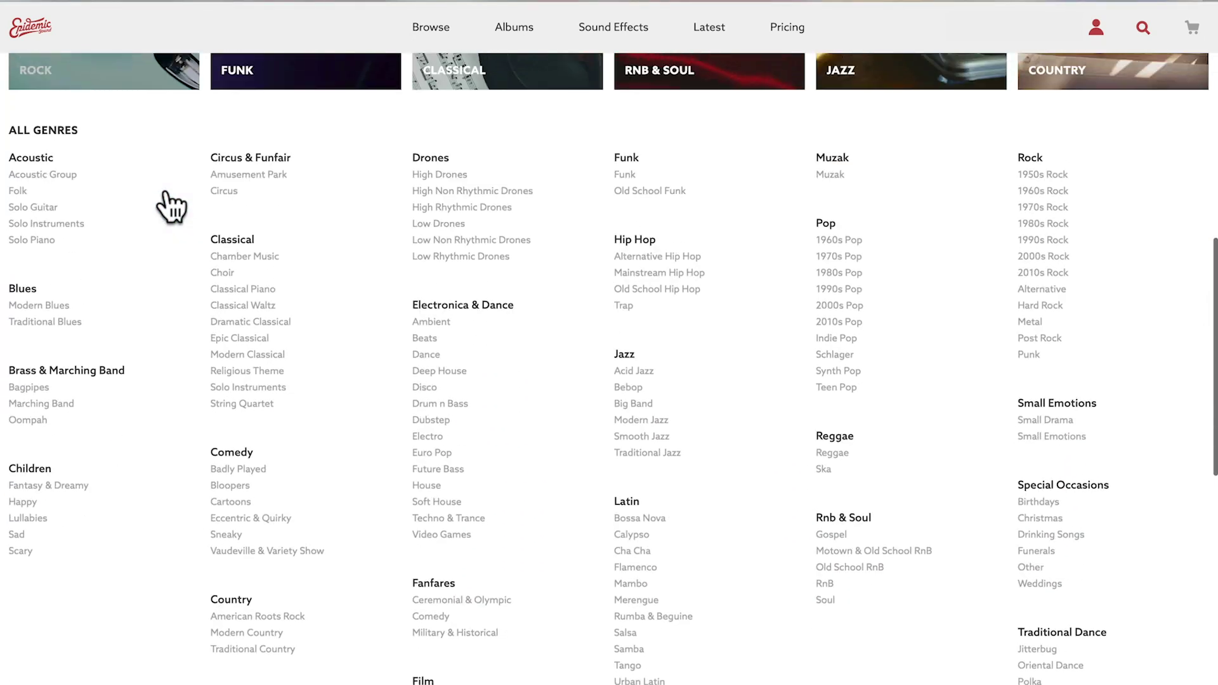
{"action": "scroll", "coordinate": [171, 206], "scroll_direction": "up", "scroll_amount": 7}
{"action": "scroll", "coordinate": [184, 205], "scroll_direction": "up", "scroll_amount": 3}
{"action": "left_click", "coordinate": [516, 239]}
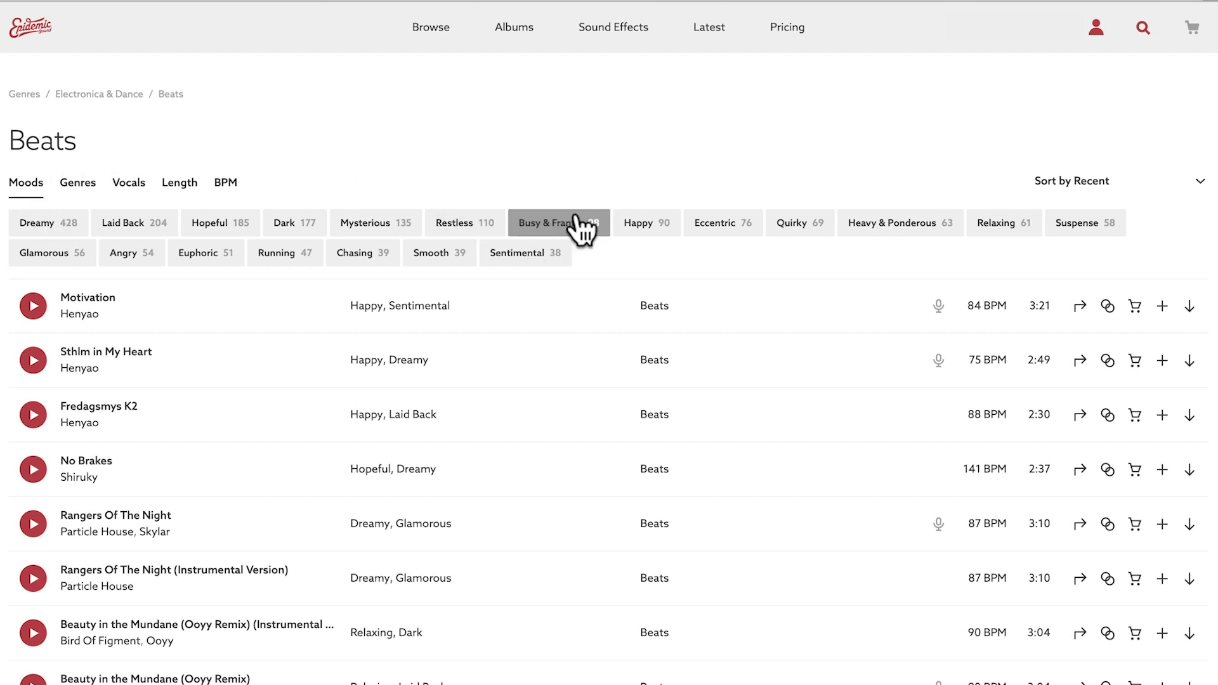
Filter the Beats tracks to the Happy and Laid Back moods, Instrumentals only
{"action": "left_click", "coordinate": [639, 222]}
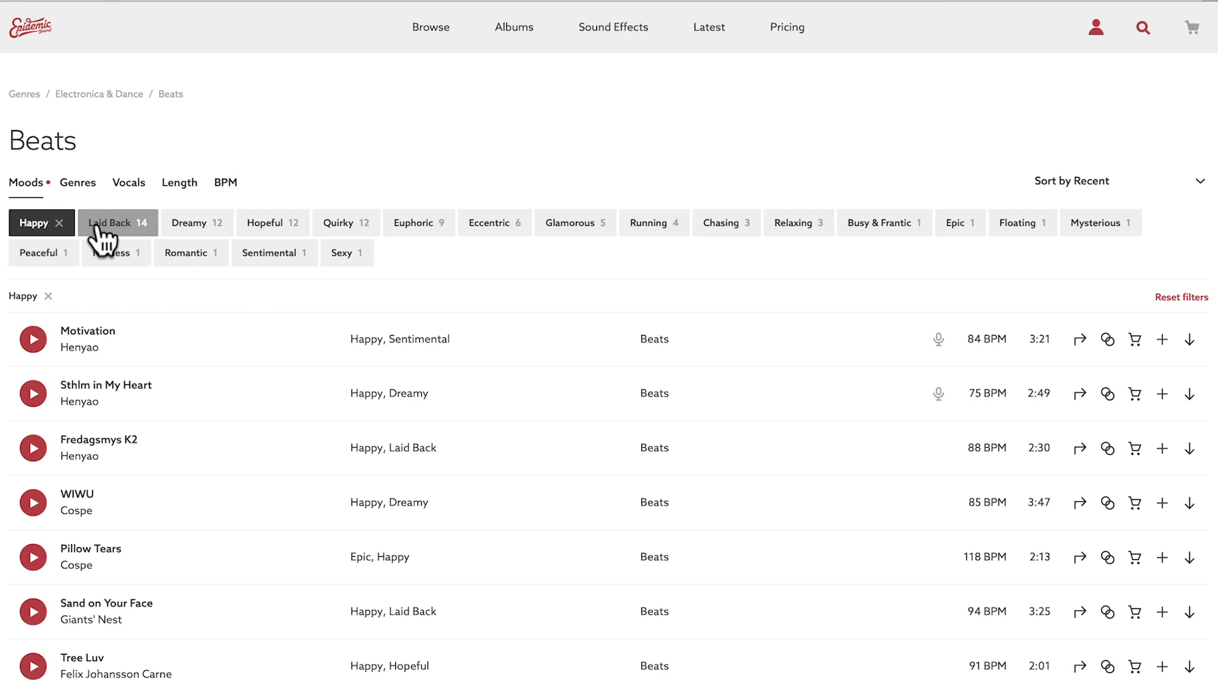
{"action": "left_click", "coordinate": [100, 225]}
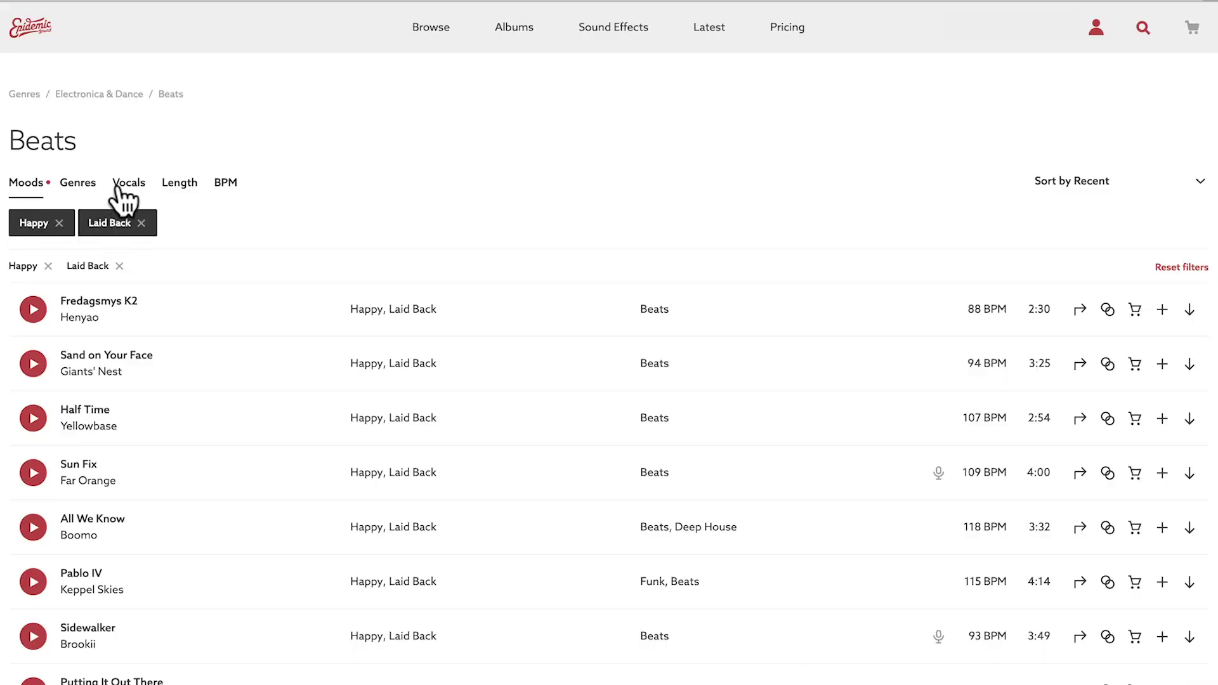
{"action": "left_click", "coordinate": [120, 184]}
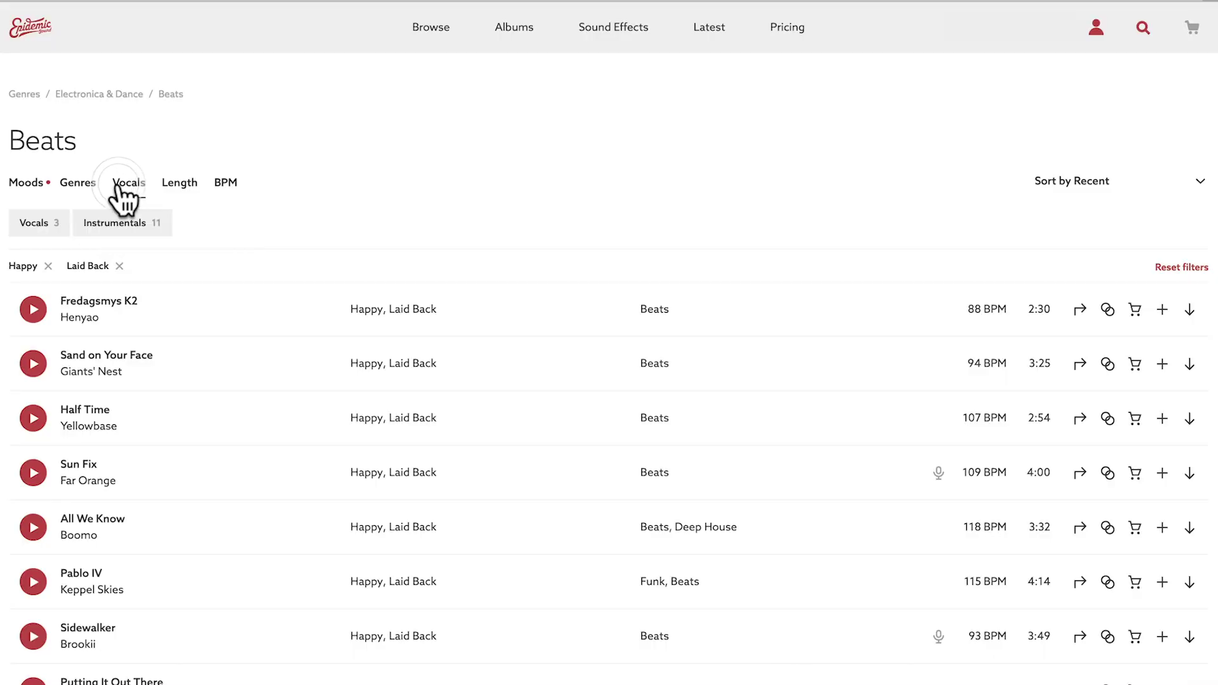
{"action": "left_click", "coordinate": [112, 226]}
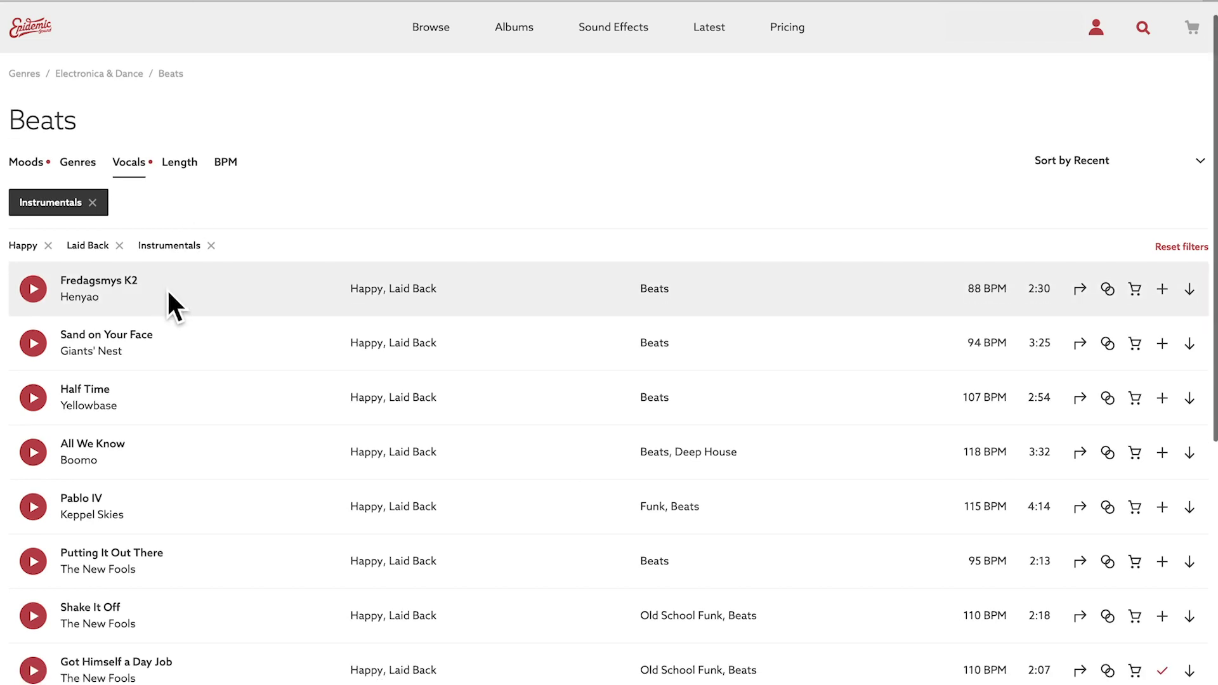
{"action": "scroll", "coordinate": [168, 293], "scroll_direction": "down", "scroll_amount": 5}
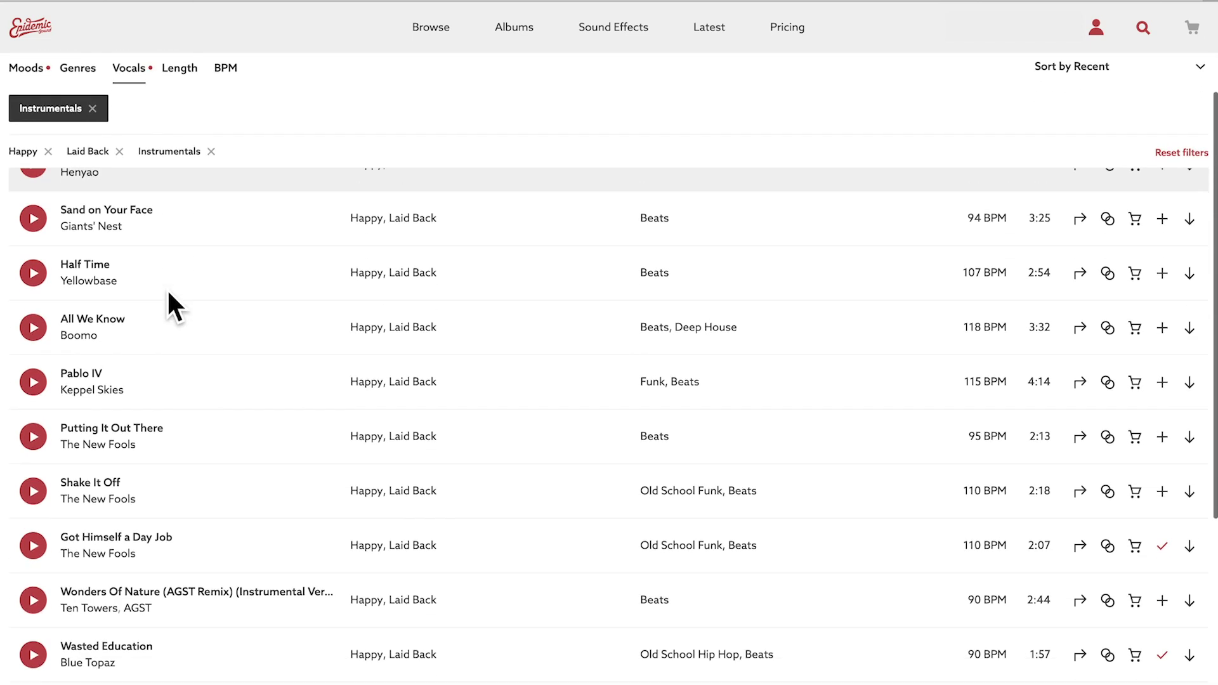
Preview Fredagsmys K2, then preview the Half Time track
{"action": "scroll", "coordinate": [166, 295], "scroll_direction": "up", "scroll_amount": 5}
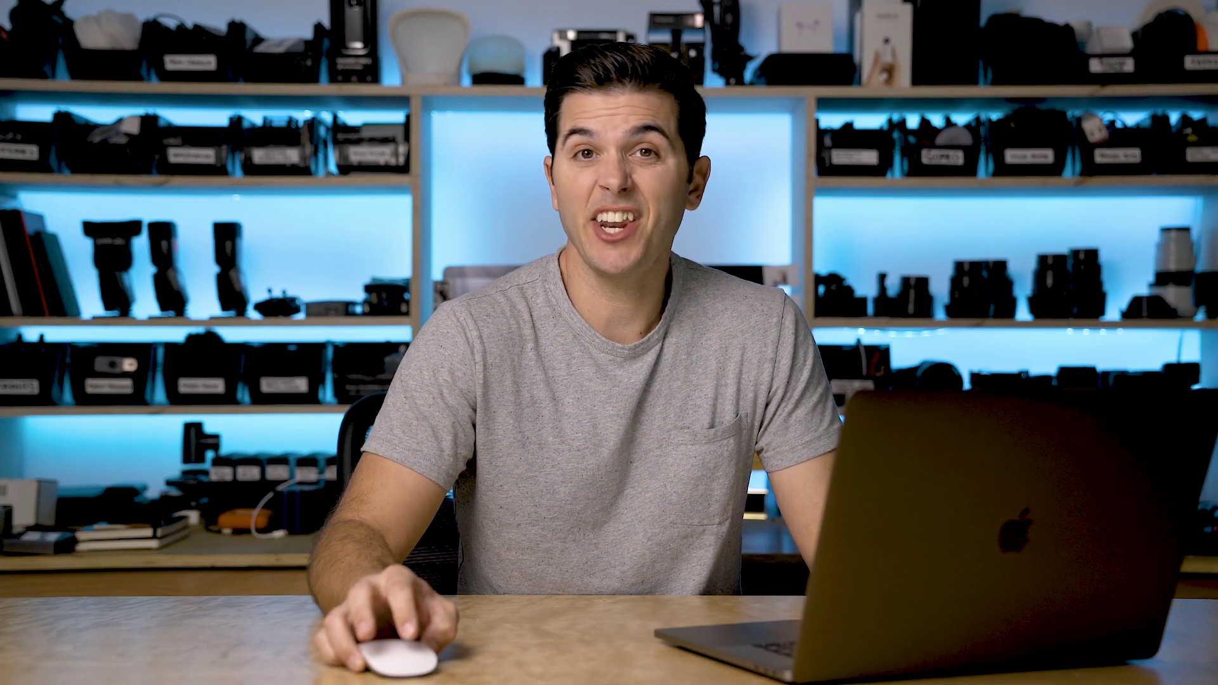
{"action": "left_click", "coordinate": [33, 310]}
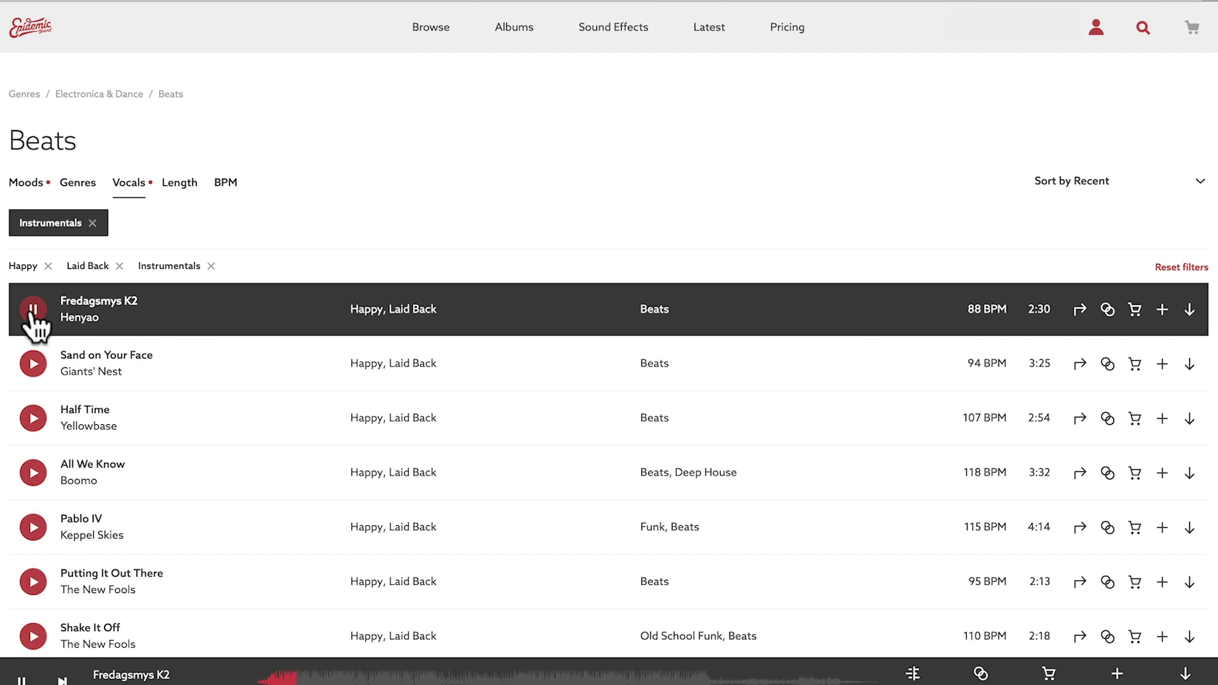
{"action": "left_click", "coordinate": [33, 310]}
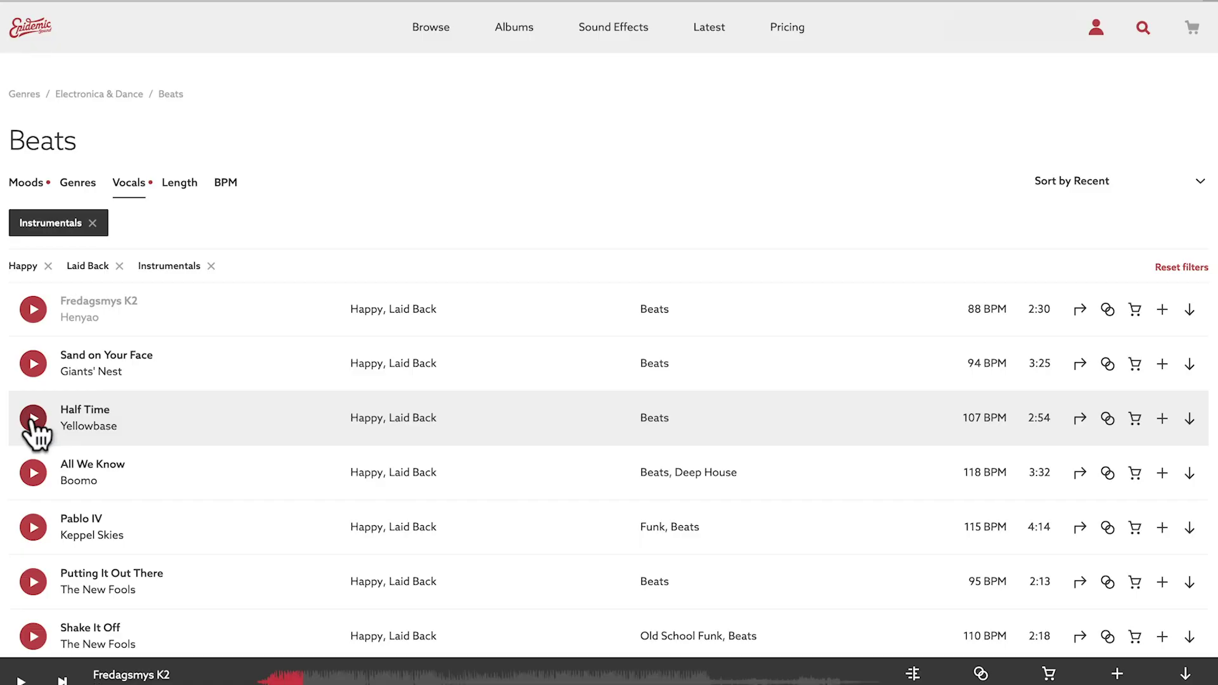
{"action": "left_click", "coordinate": [33, 418]}
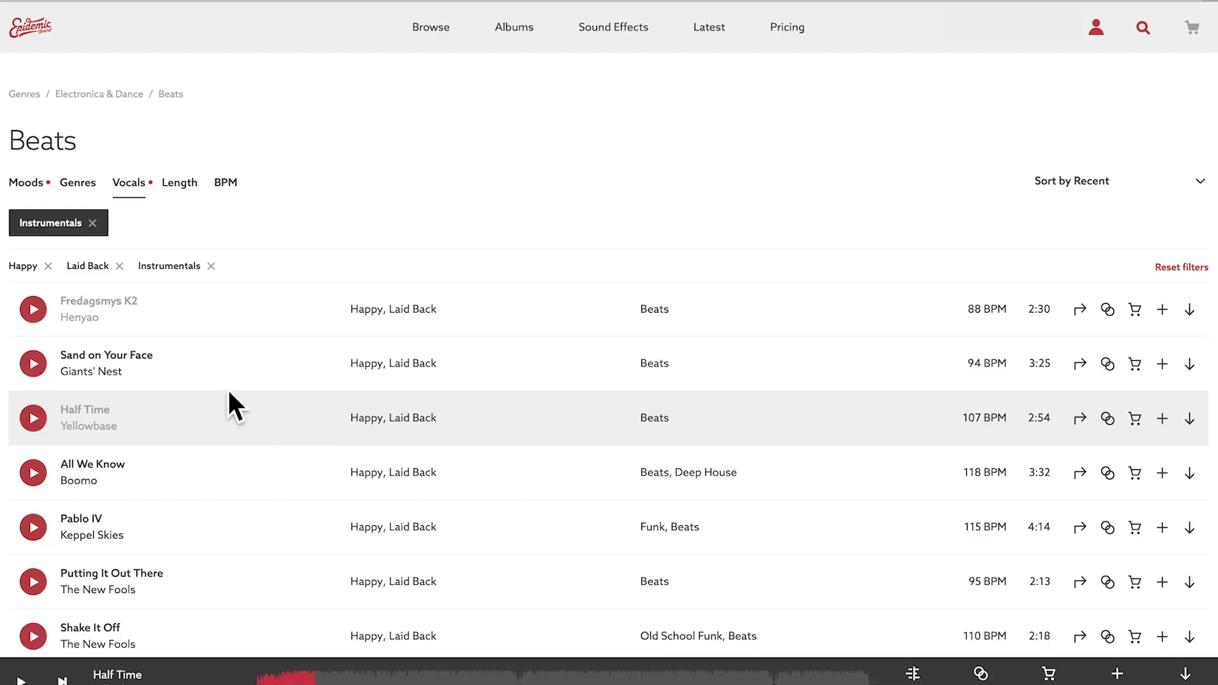
Download the Full Mix of Half Time and drag it into the Premiere Pro project
{"action": "left_click", "coordinate": [1190, 419]}
{"action": "left_click", "coordinate": [637, 334]}
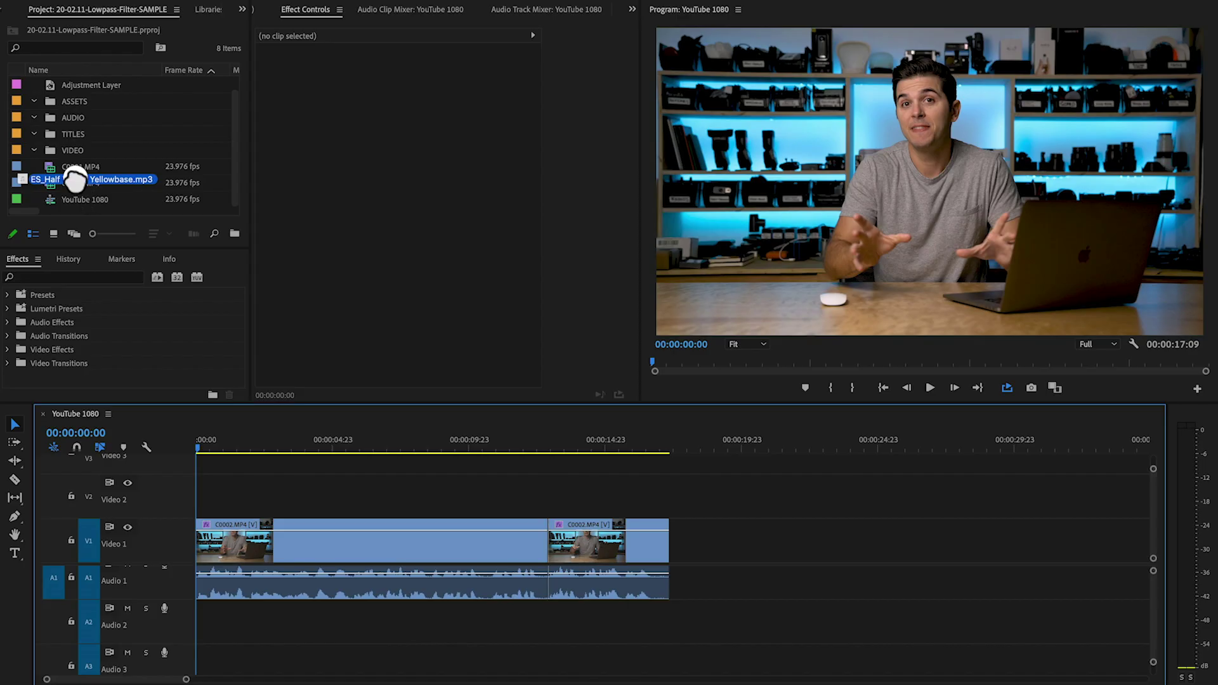
{"action": "left_click_drag", "start_coordinate": [81, 177], "coordinate": [78, 179]}
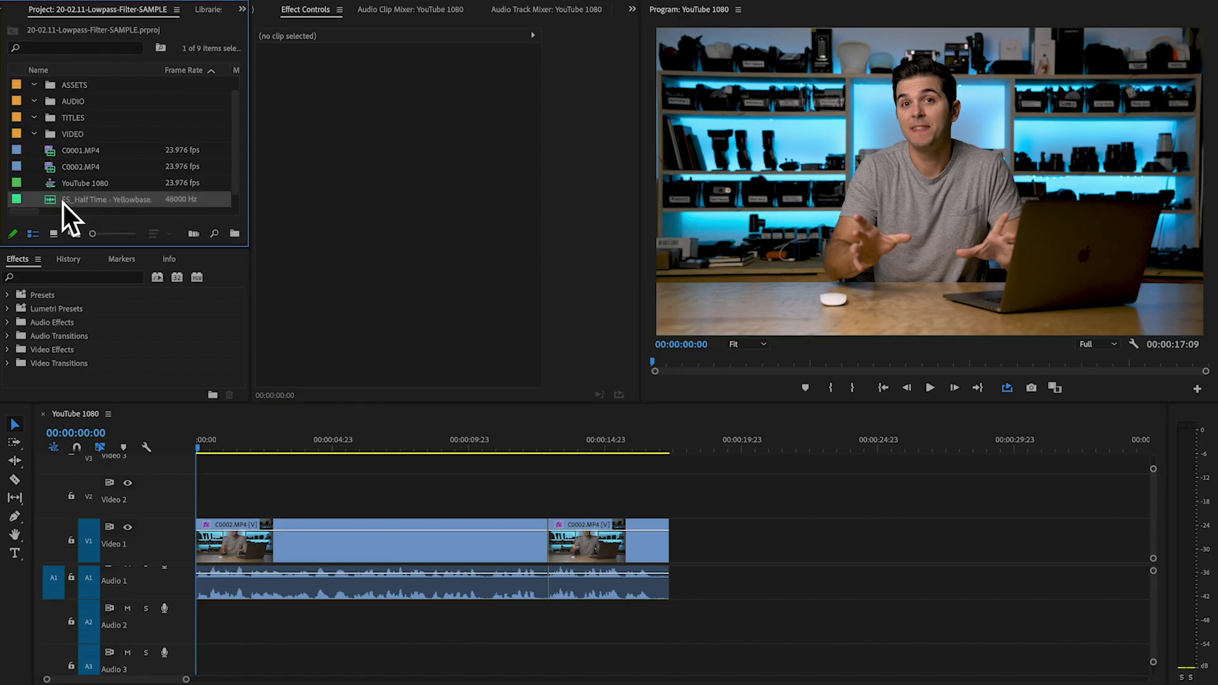
Place the Half Time music on Audio 2 at the sequence start and solo Audio 2
{"action": "left_click_drag", "start_coordinate": [51, 200], "coordinate": [190, 616]}
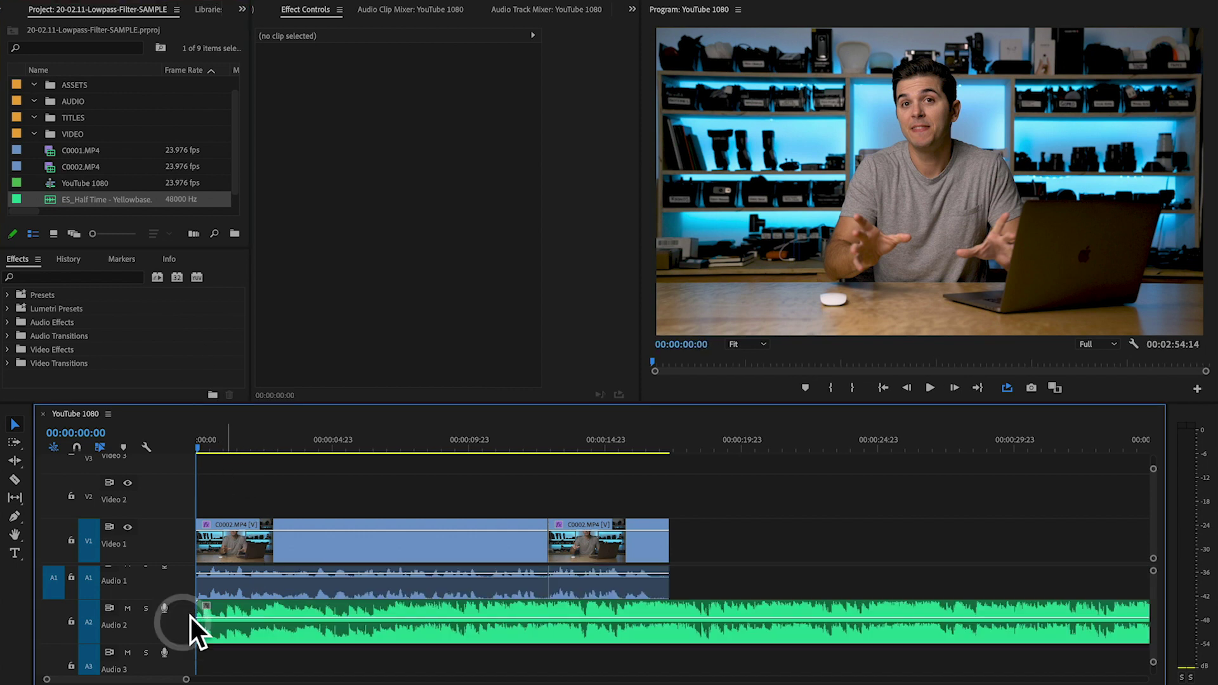
{"action": "left_click", "coordinate": [146, 609]}
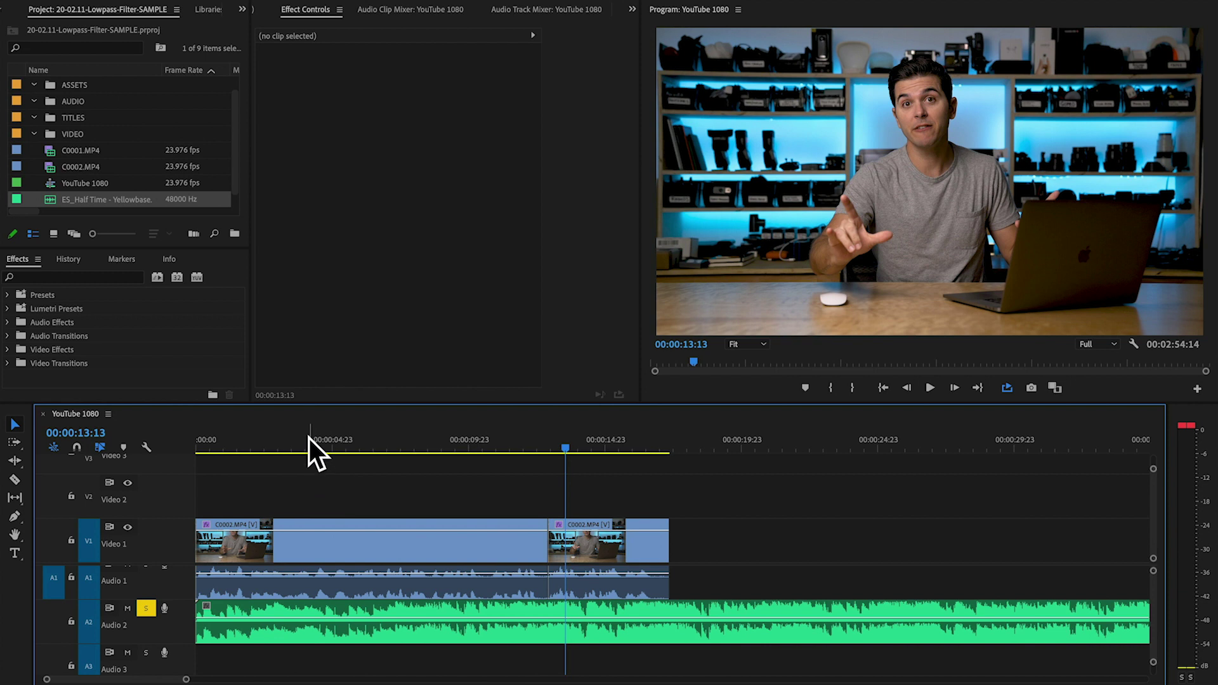
Play the sequence from about four seconds to hear the music, then select the Audio 2 clip
{"action": "left_click", "coordinate": [308, 438]}
{"action": "key", "text": "space"}
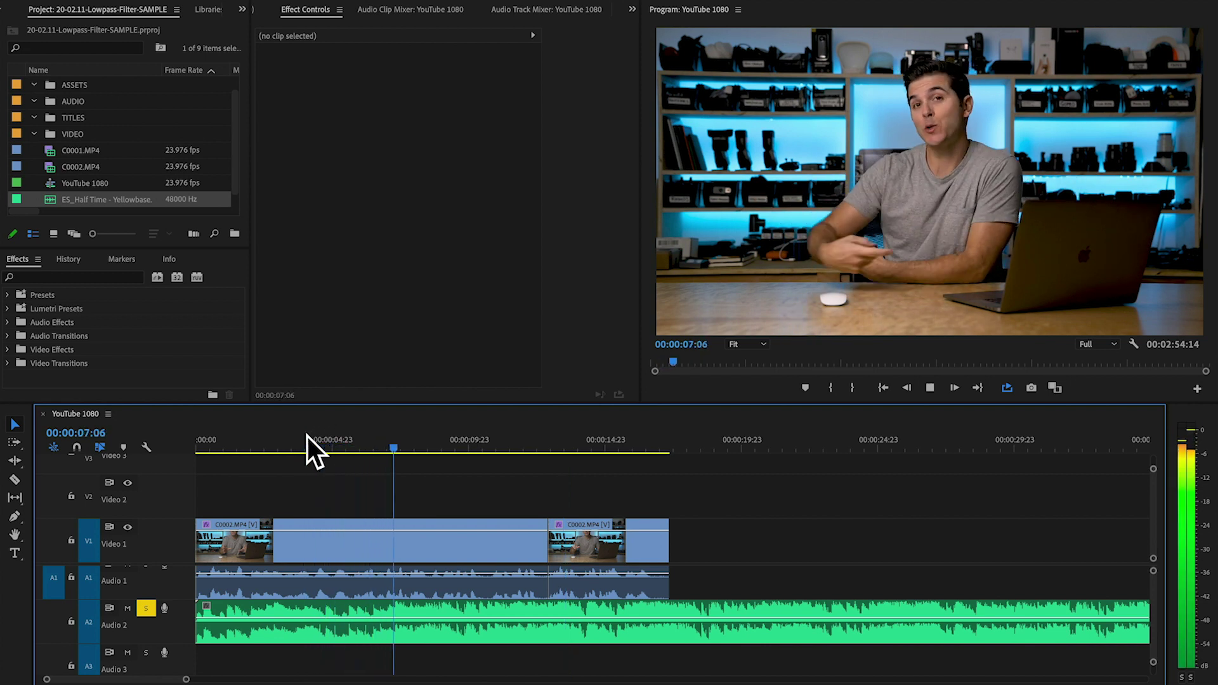
{"action": "key", "text": "space"}
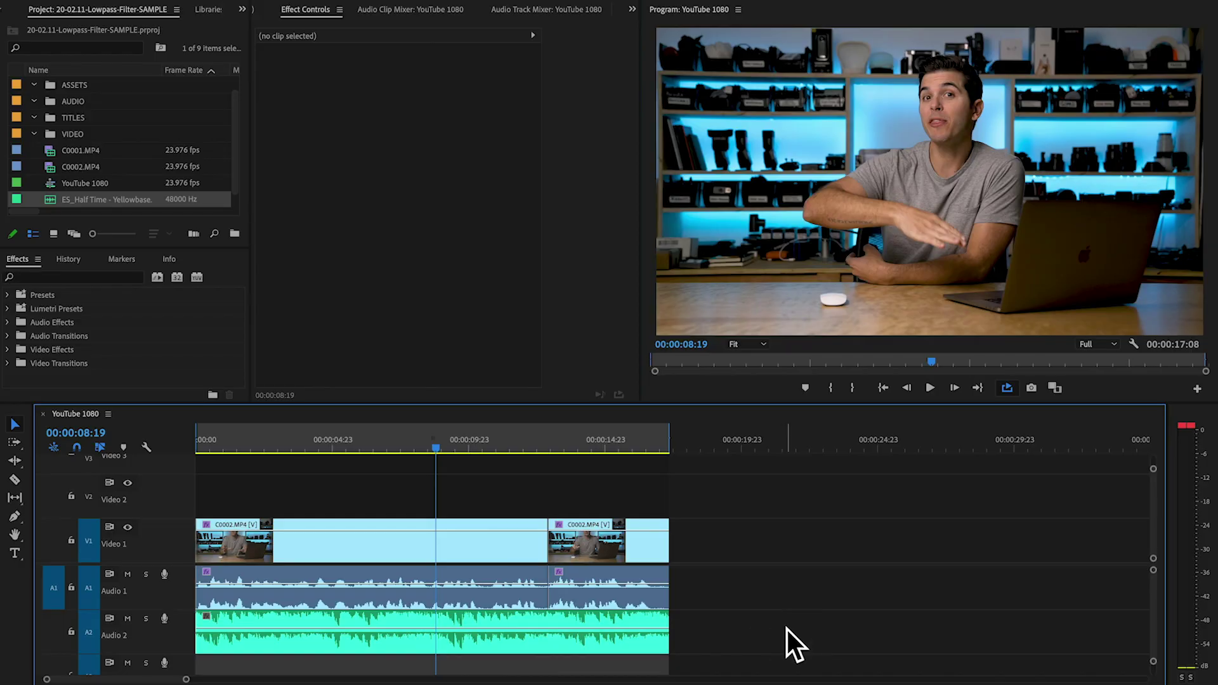
{"action": "left_click", "coordinate": [787, 630]}
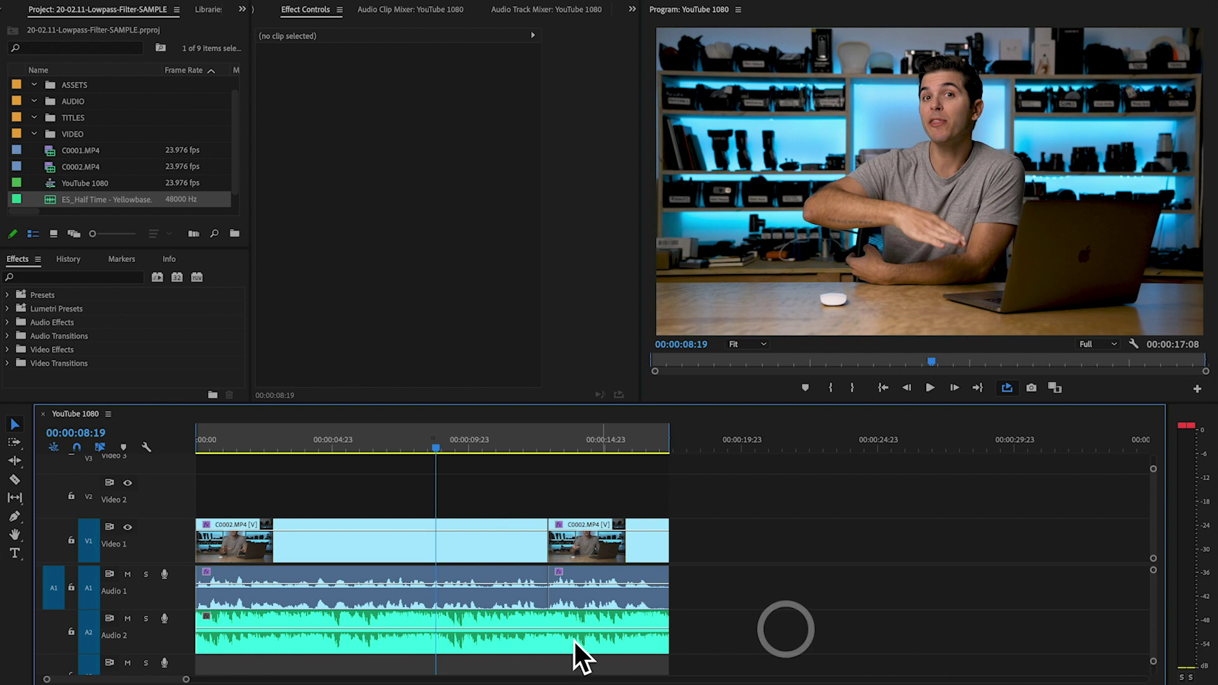
Lower the Audio 2 music clip's volume band to about -8.1 dB
{"action": "left_click", "coordinate": [503, 638]}
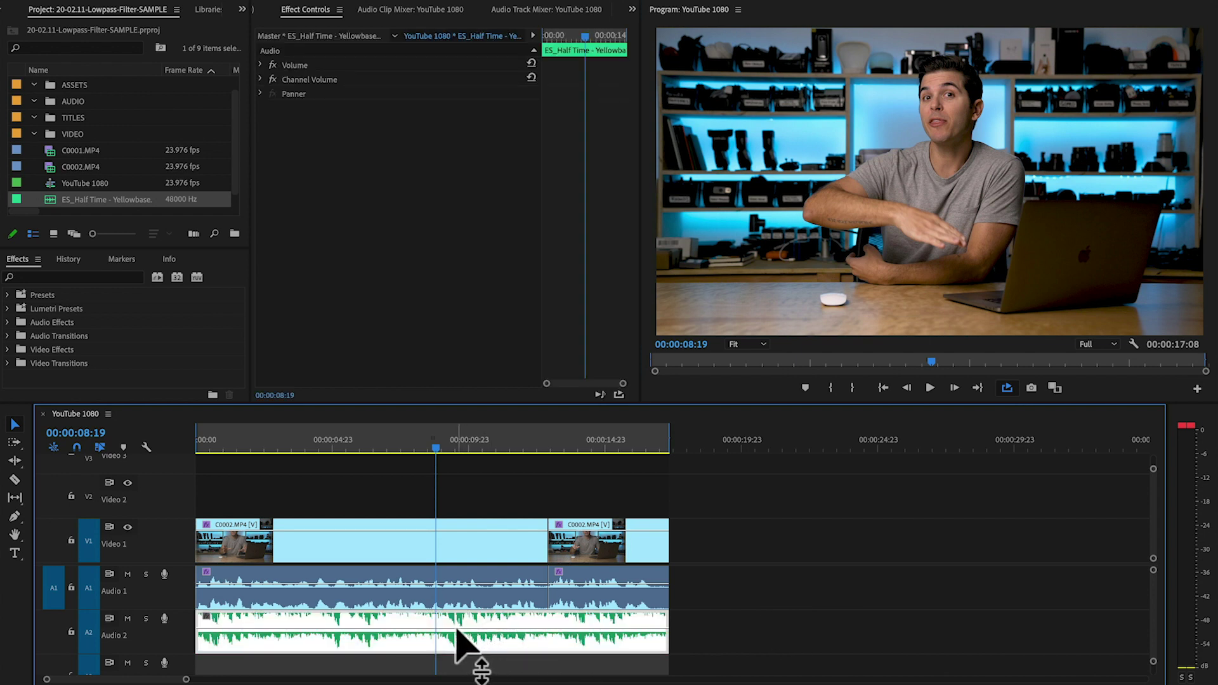
{"action": "left_click_drag", "start_coordinate": [456, 629], "coordinate": [456, 654]}
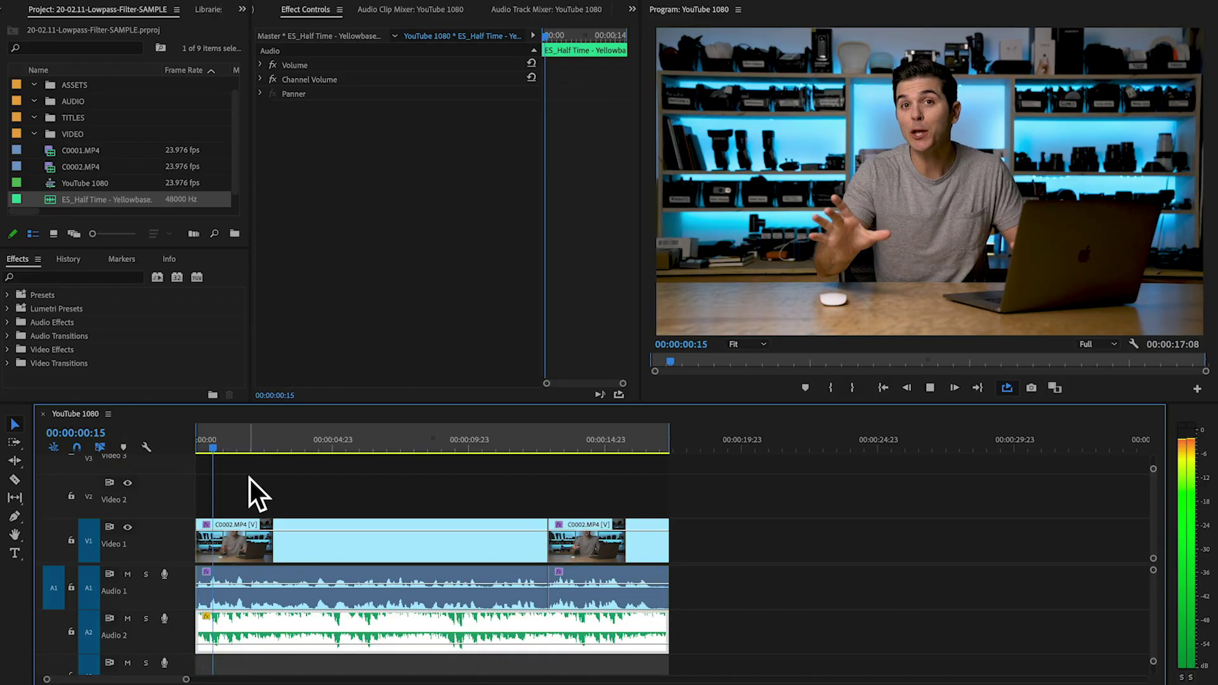
{"action": "left_click", "coordinate": [250, 478]}
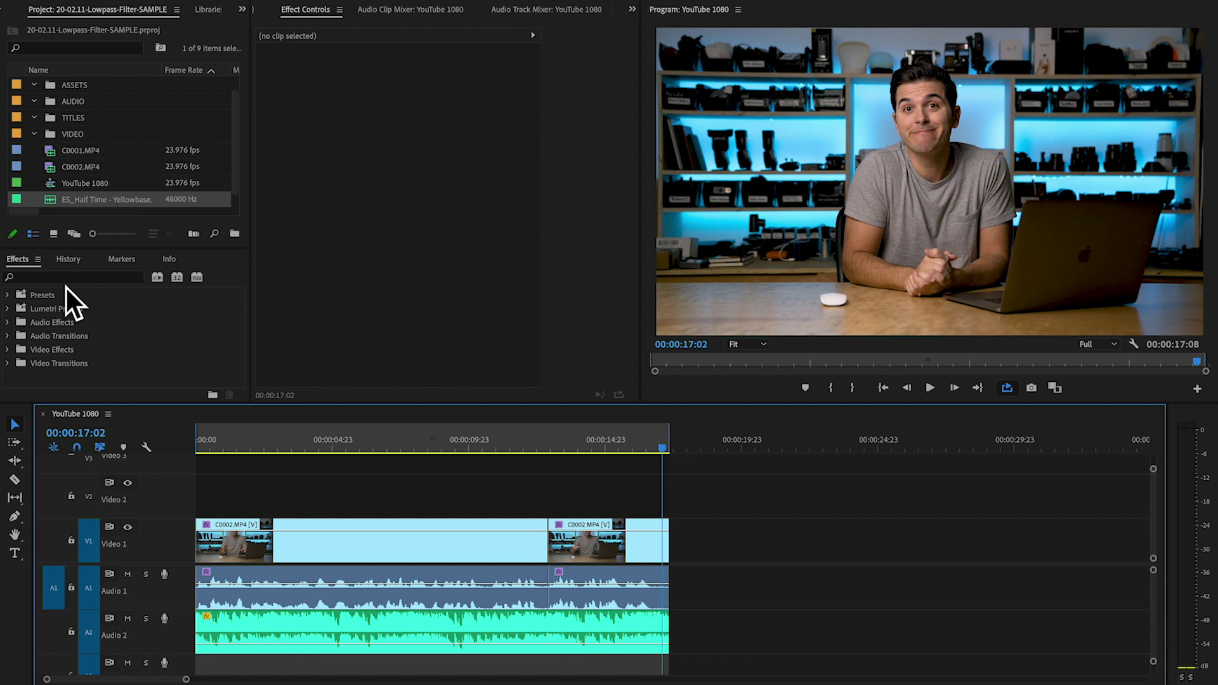
Search 'parametric', apply Parametric Equalizer to the Audio 2 music, and open its Custom Setup editor
{"action": "left_click", "coordinate": [33, 277]}
{"action": "type", "text": "paramet"}
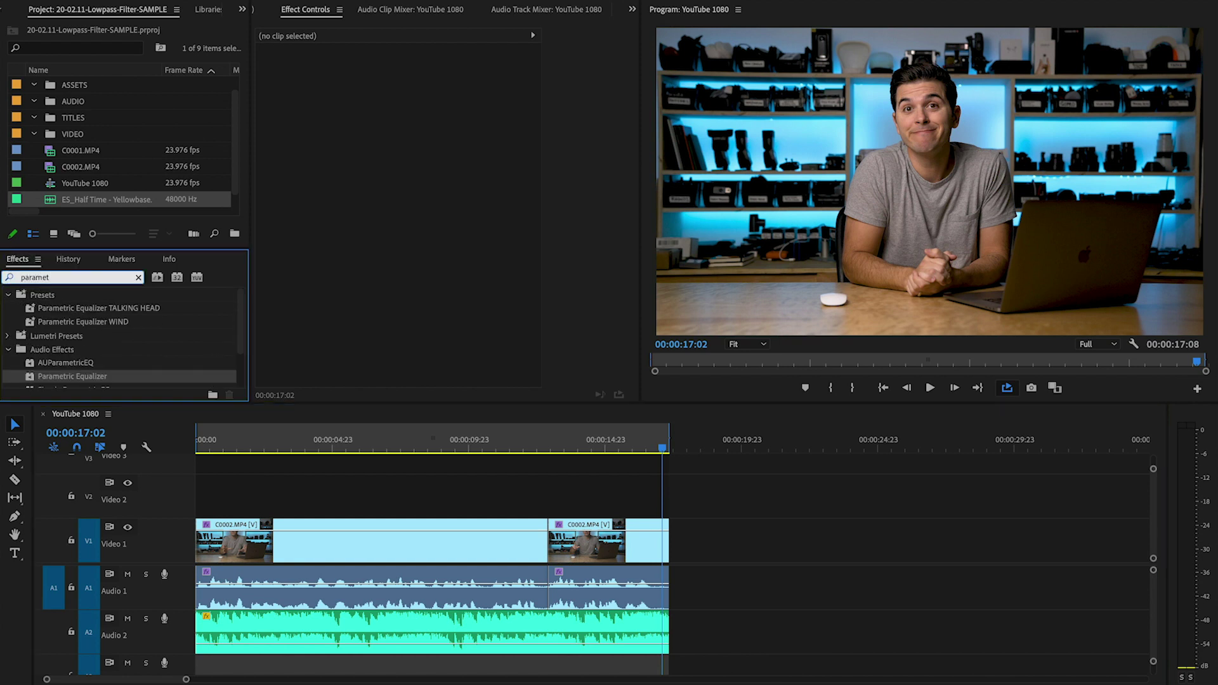
{"action": "scroll", "coordinate": [26, 347], "scroll_direction": "down", "scroll_amount": 2}
{"action": "type", "text": "met"}
{"action": "left_click_drag", "start_coordinate": [51, 333], "coordinate": [317, 626]}
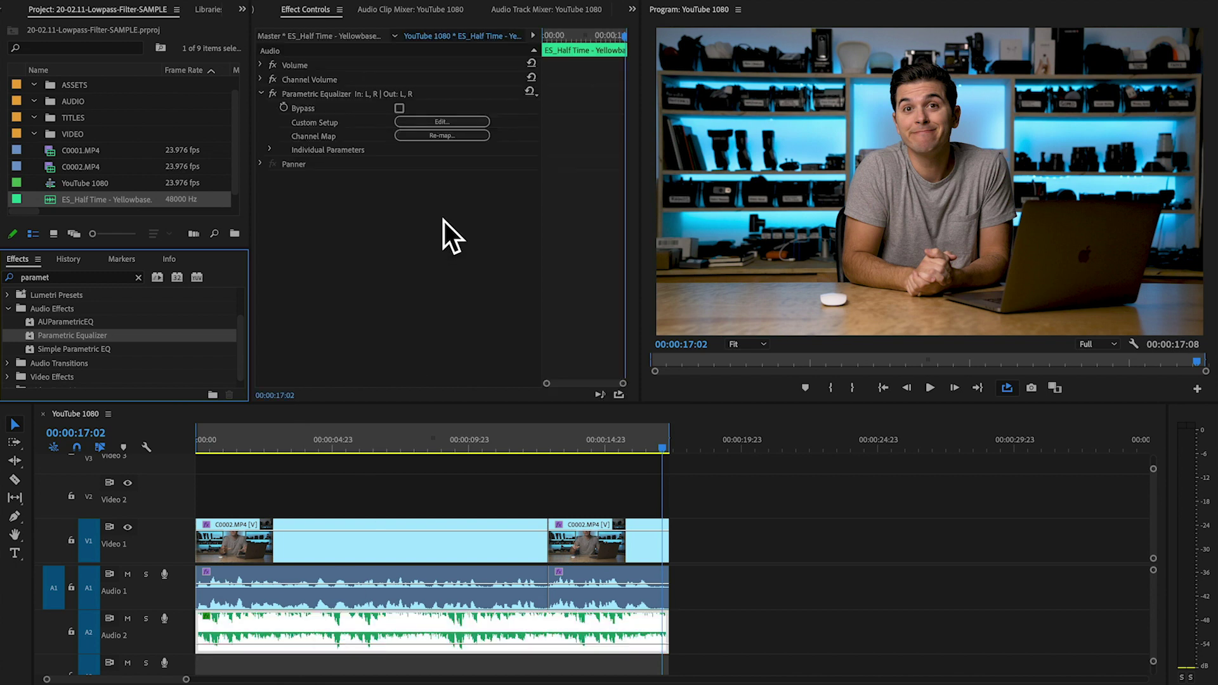
{"action": "left_click", "coordinate": [436, 122]}
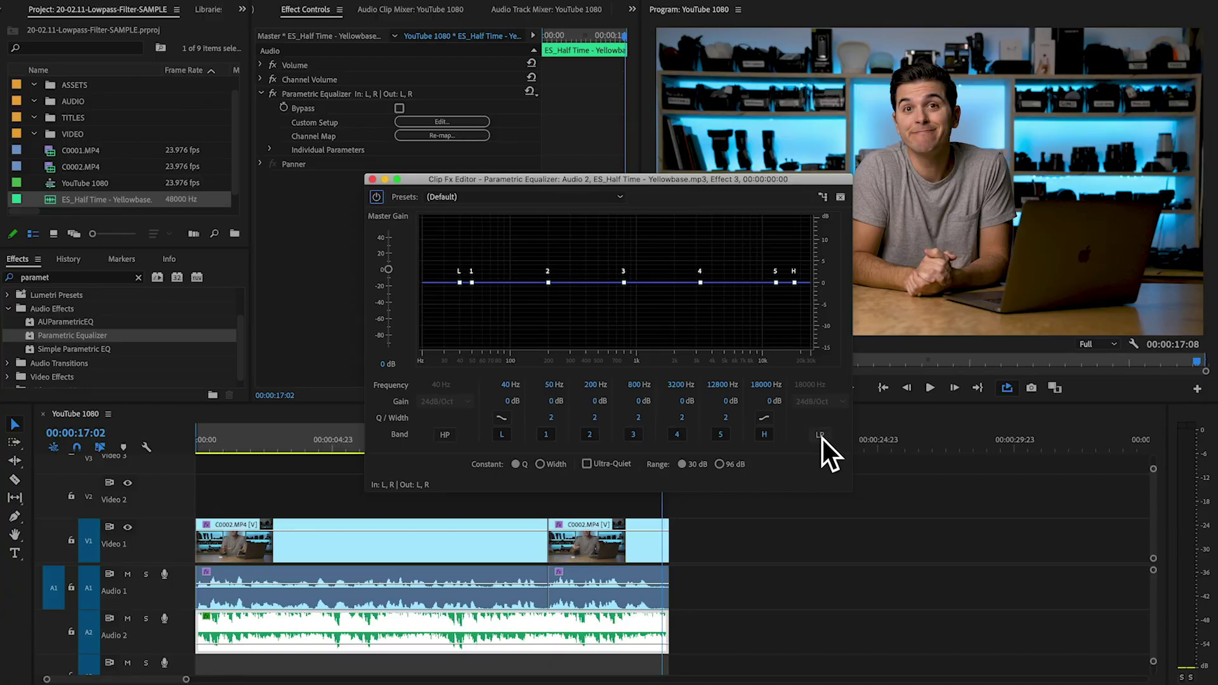
Enable the LP band, settle its cutoff around 3044 Hz, and close the Clip Fx Editor
{"action": "left_click", "coordinate": [820, 436]}
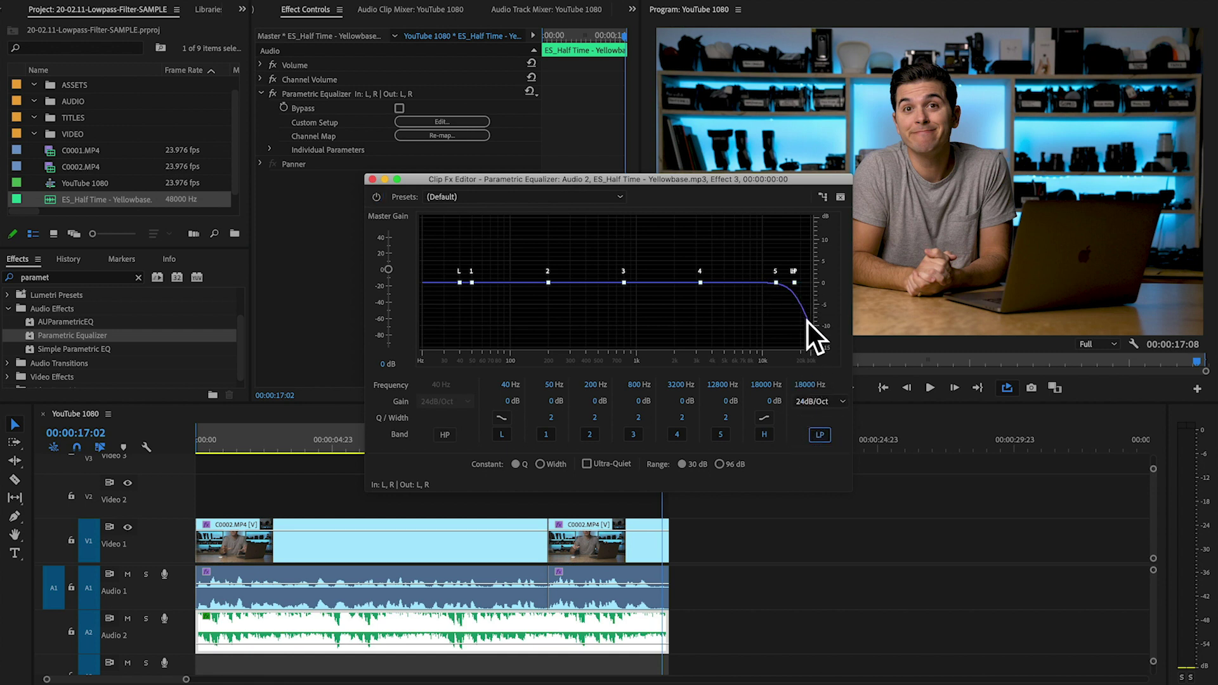
{"action": "left_click", "coordinate": [794, 284]}
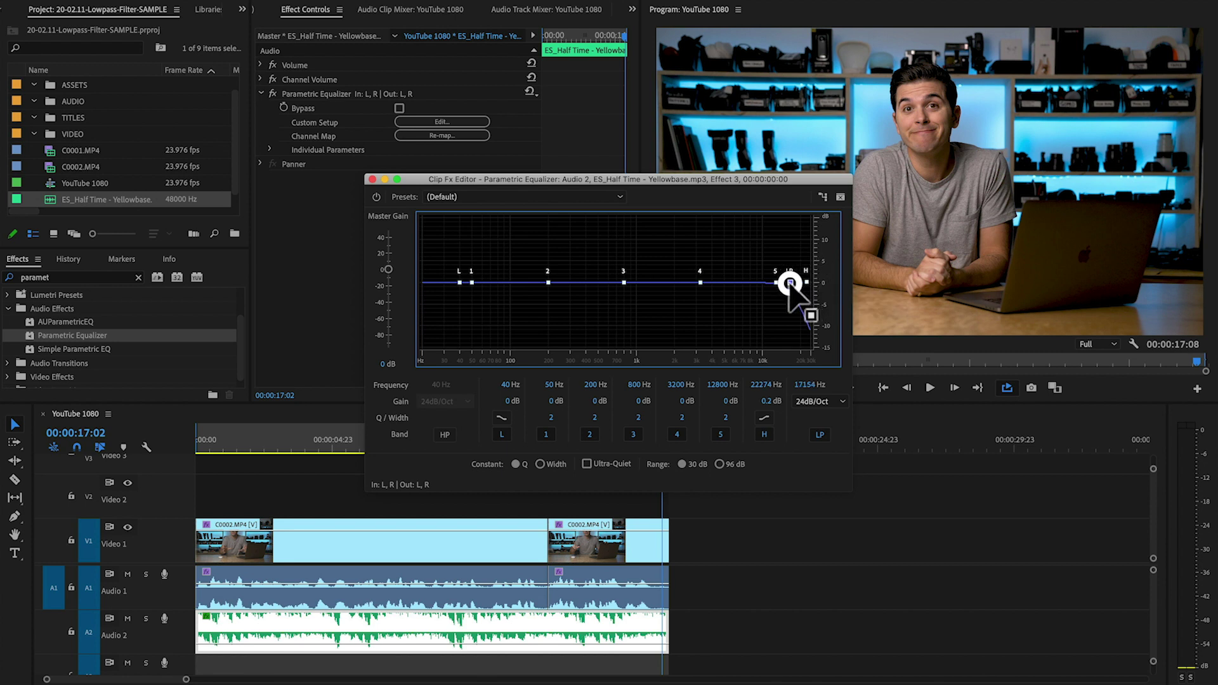
{"action": "left_click_drag", "start_coordinate": [769, 283], "coordinate": [438, 283]}
{"action": "left_click_drag", "start_coordinate": [605, 287], "coordinate": [757, 286]}
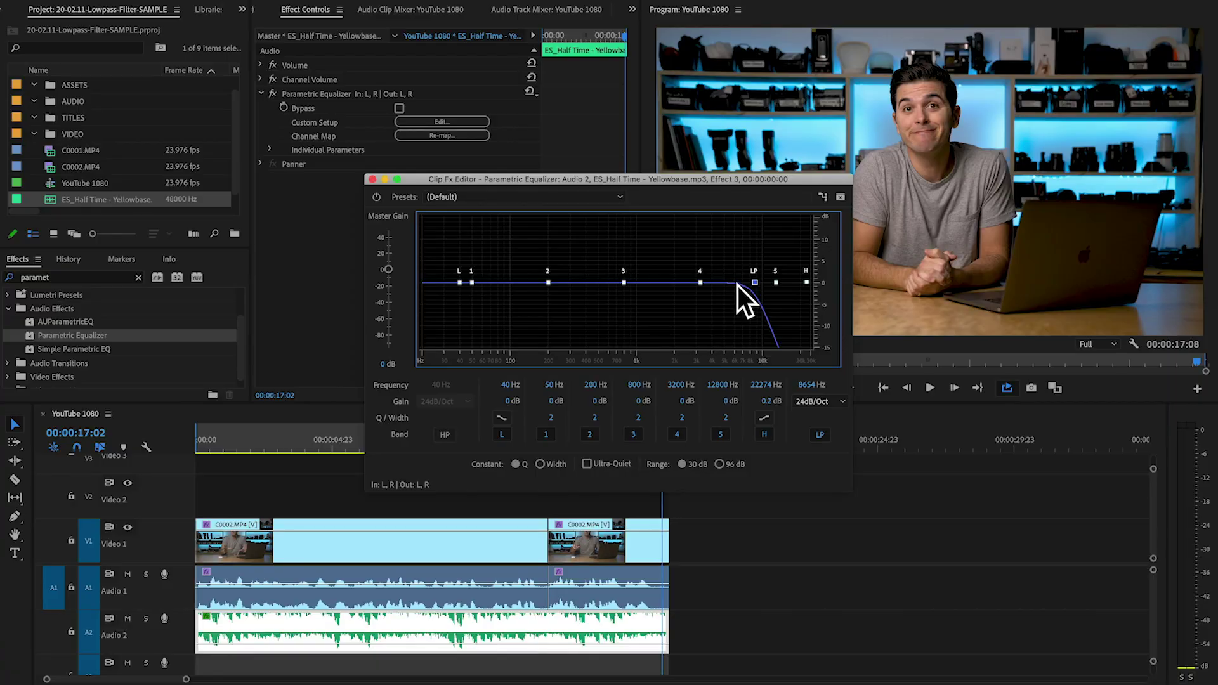
{"action": "left_click_drag", "start_coordinate": [751, 283], "coordinate": [717, 289]}
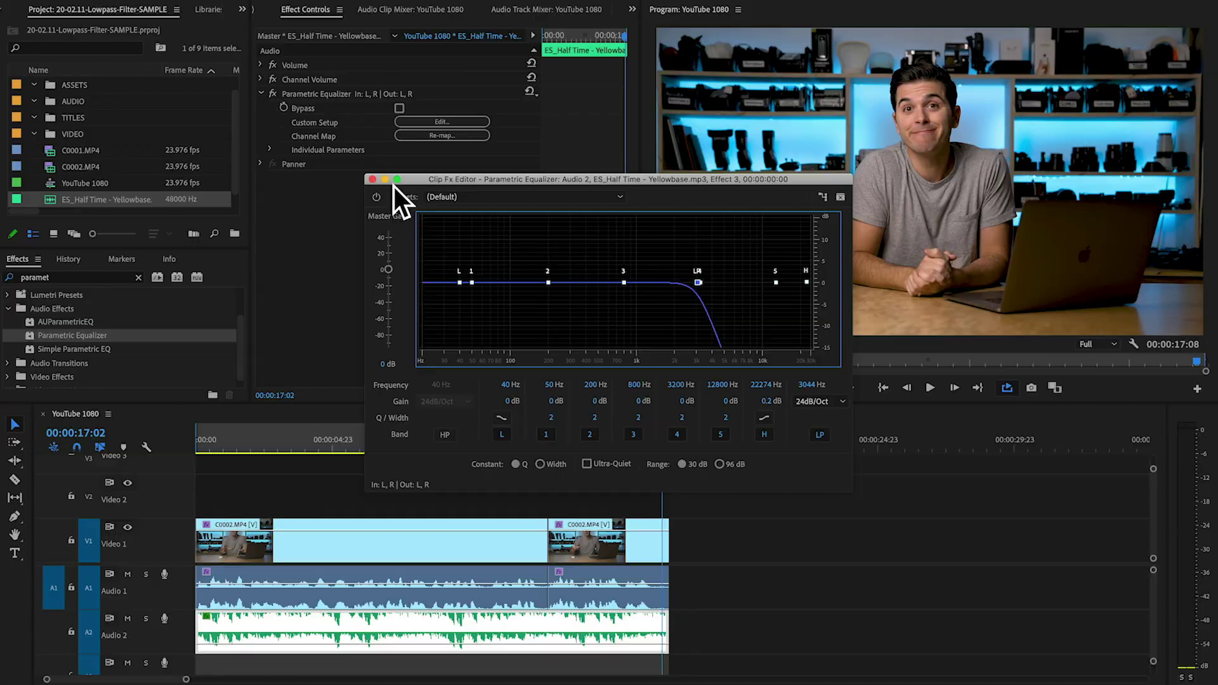
{"action": "left_click", "coordinate": [373, 179]}
Return the playhead to 00:00:00:00 and play the sequence to hear the muffled music
{"action": "left_click_drag", "start_coordinate": [304, 447], "coordinate": [150, 447]}
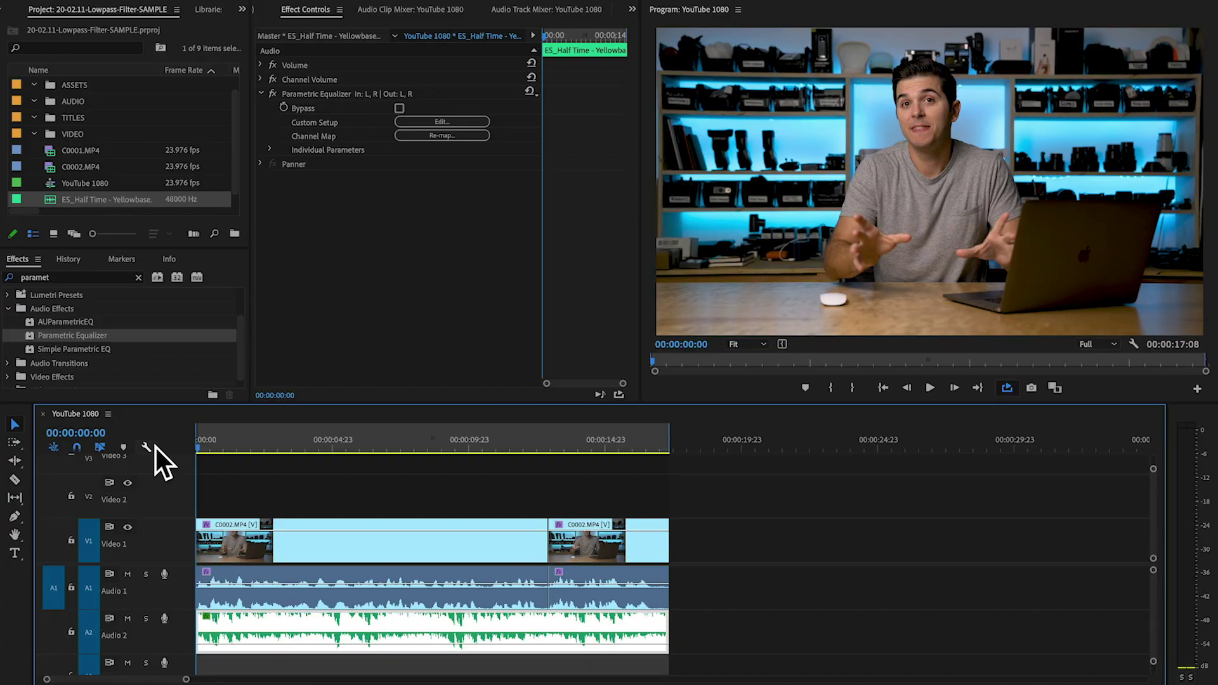
{"action": "key", "text": "space"}
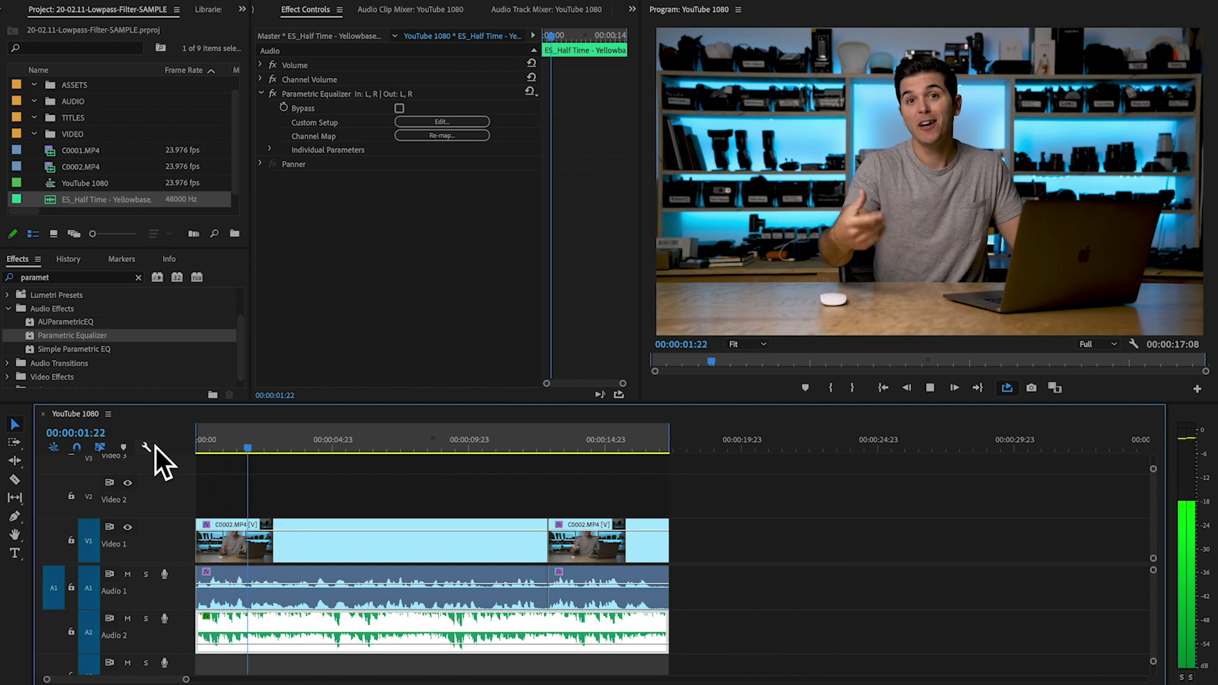